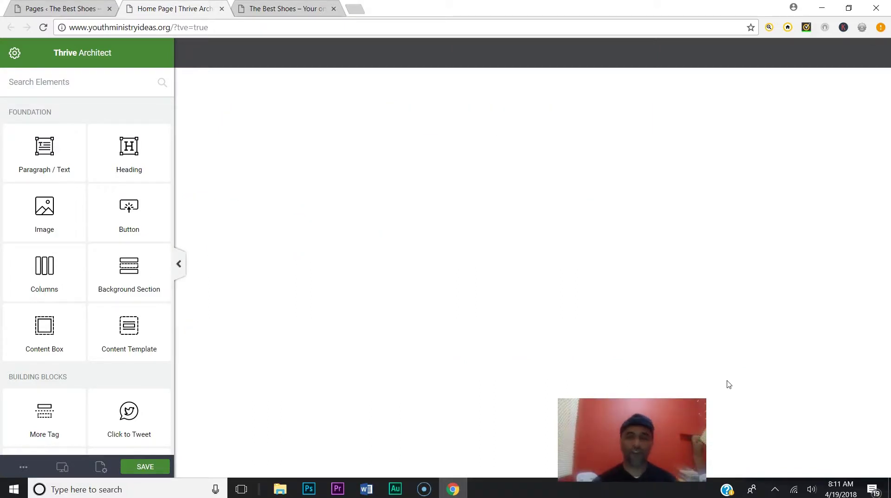
Step: Close all open browser tabs, including the page editor, the site page and the WordPress pages list
left_click(222, 9)
left_click(222, 9)
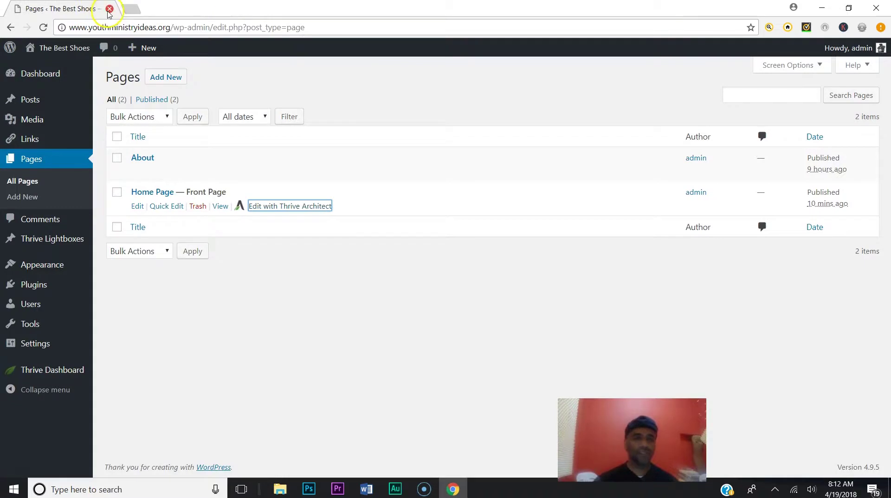
left_click(109, 9)
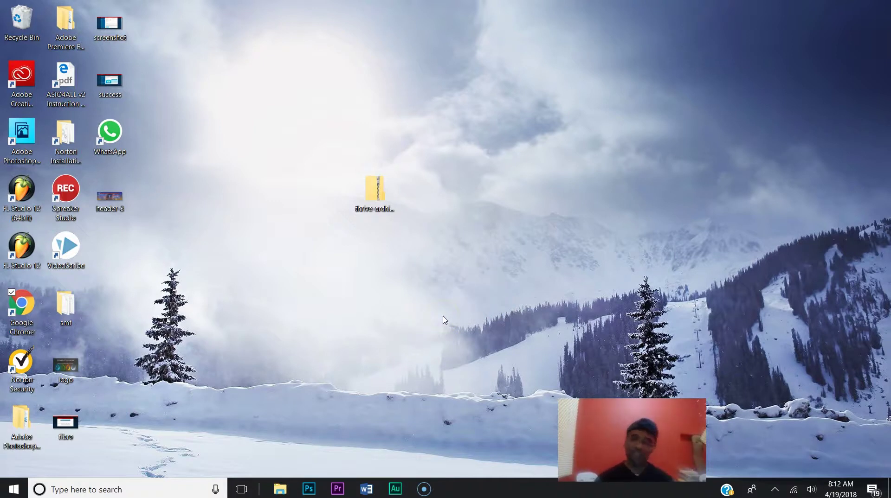
Step: Reopen Google Chrome, go to the youthministryideas.org WordPress admin address and log in with the prefilled credentials
double_click(21, 302)
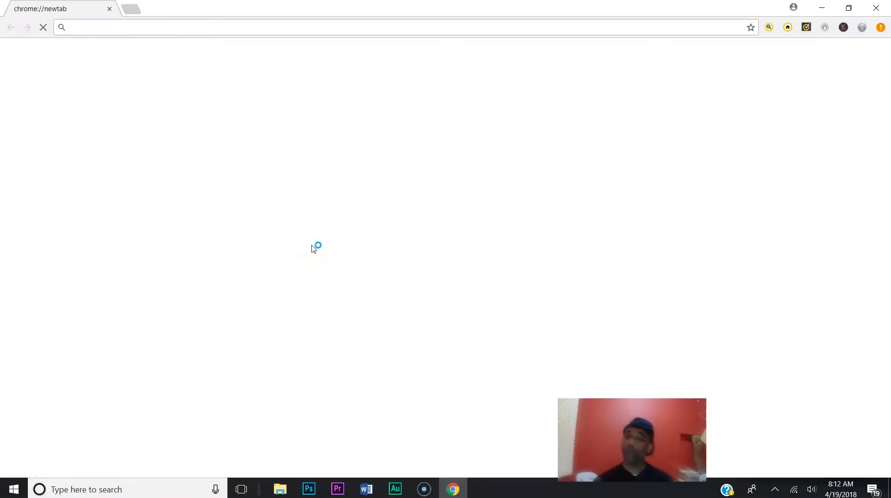
left_click(359, 26)
type("youthministryideas.org")
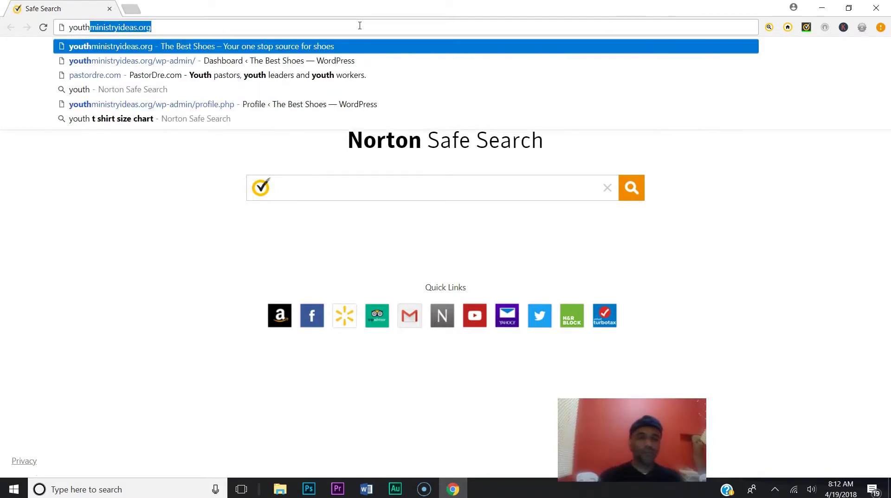
key("End")
type("/")
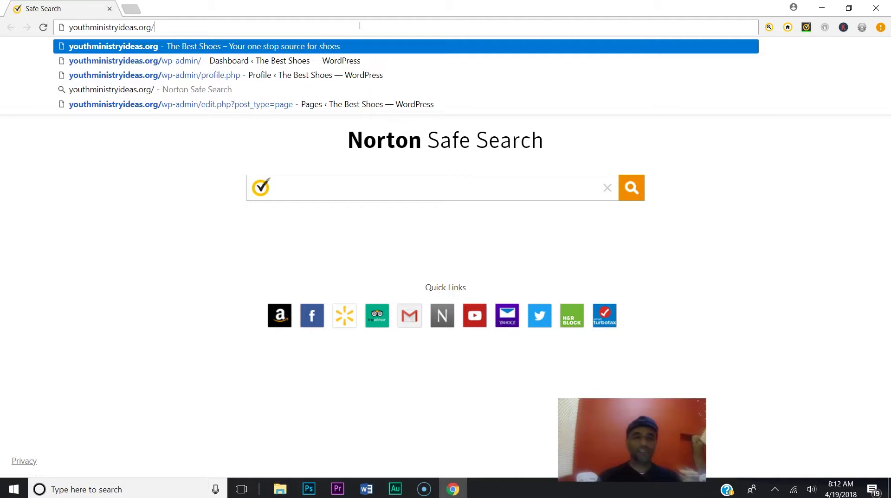
type("wp")
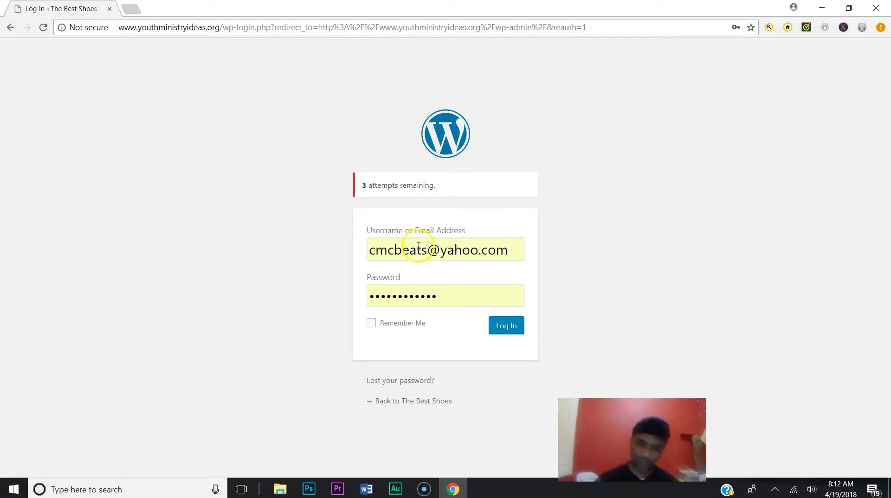
left_click(507, 327)
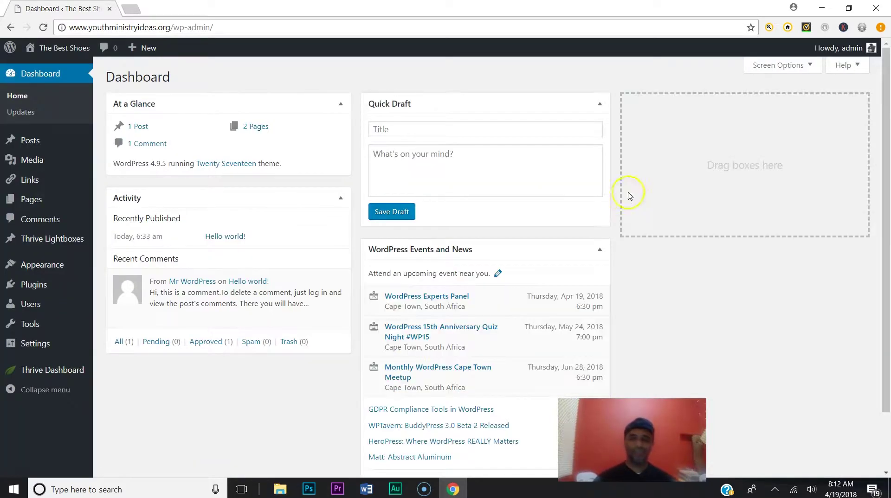
Step: Open the site's Home Page from the pages list for editing with Thrive Architect
left_click(29, 202)
mouse_move(195, 205)
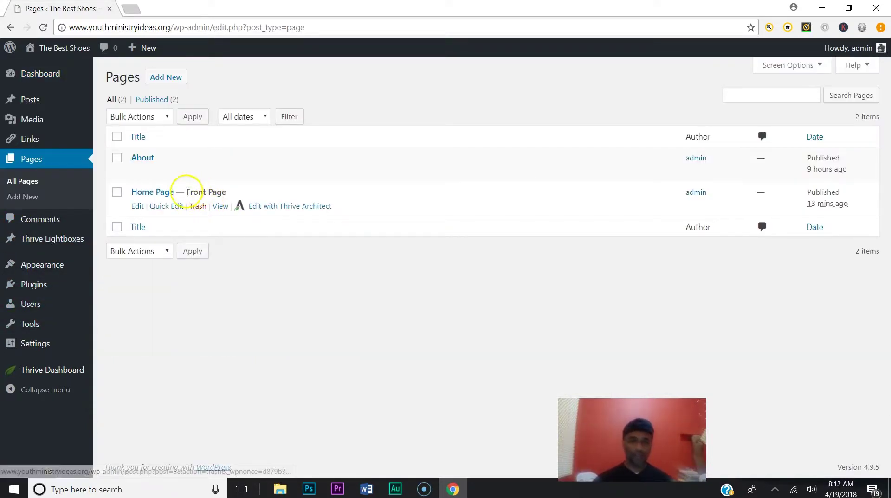
left_click(282, 207)
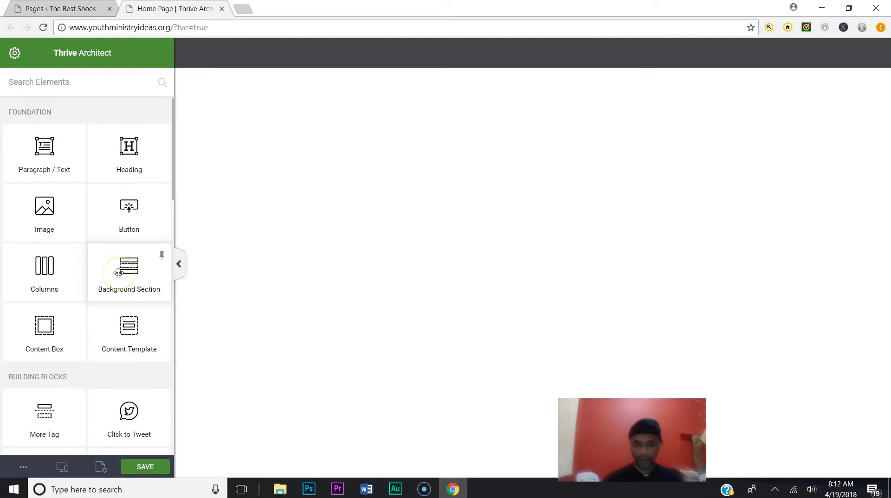
Step: Add a Background Section element at the top of the empty page and select it
left_click_drag(119, 273, 508, 109)
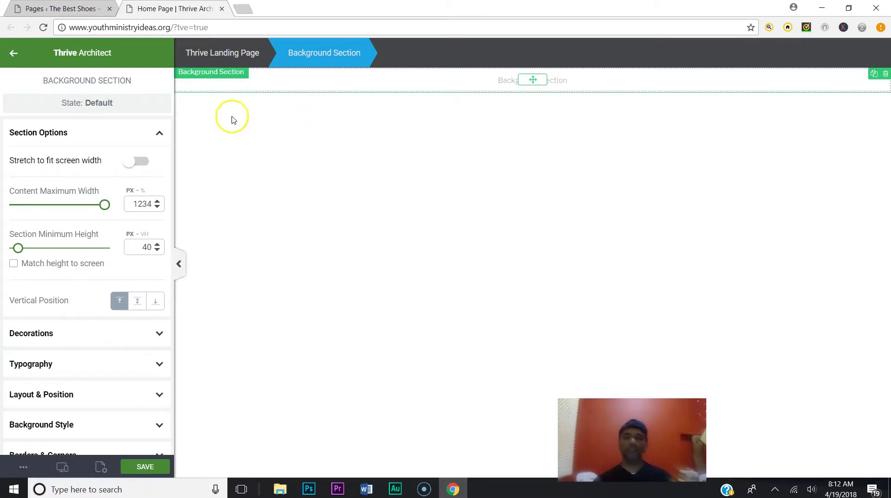
left_click(11, 55)
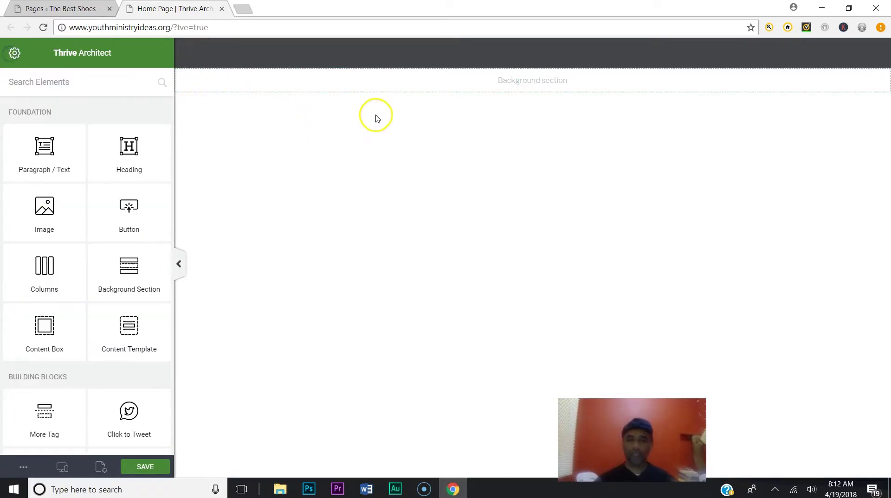
left_click(393, 80)
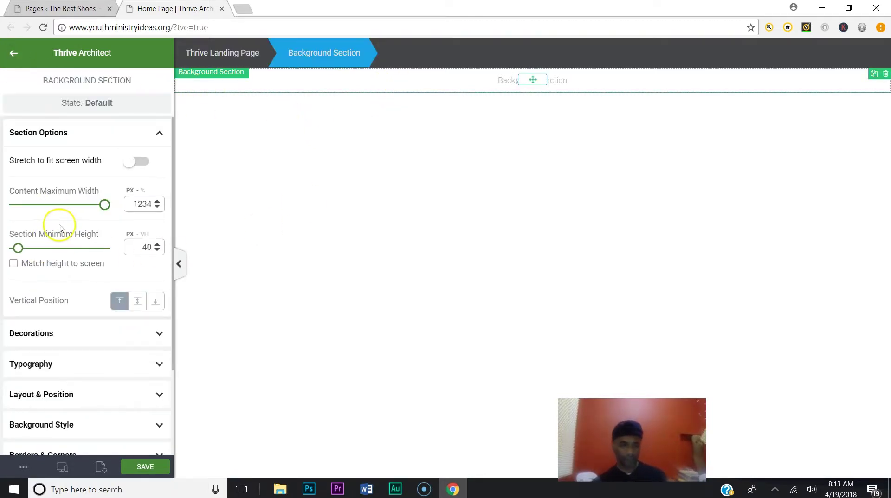
Step: Add an image layer to the section's background style and open the file chooser for its image
scroll(72, 216, "down", 3)
left_click(81, 320)
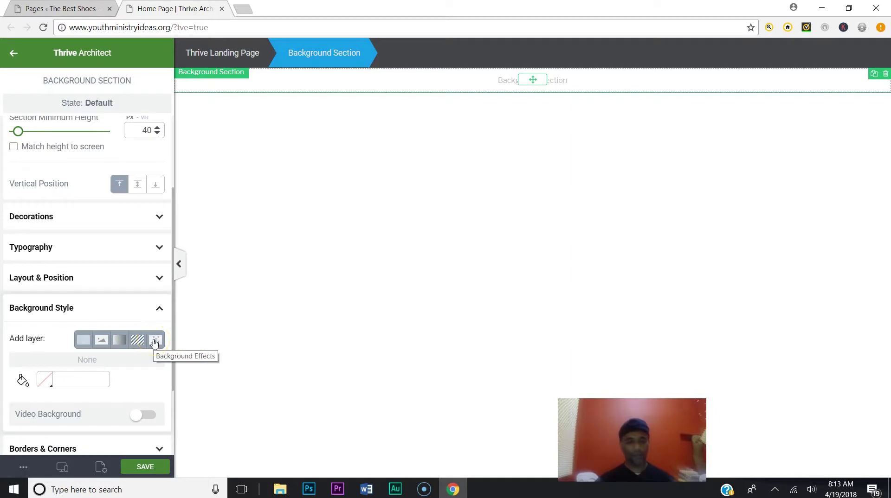
left_click(102, 340)
left_click(31, 322)
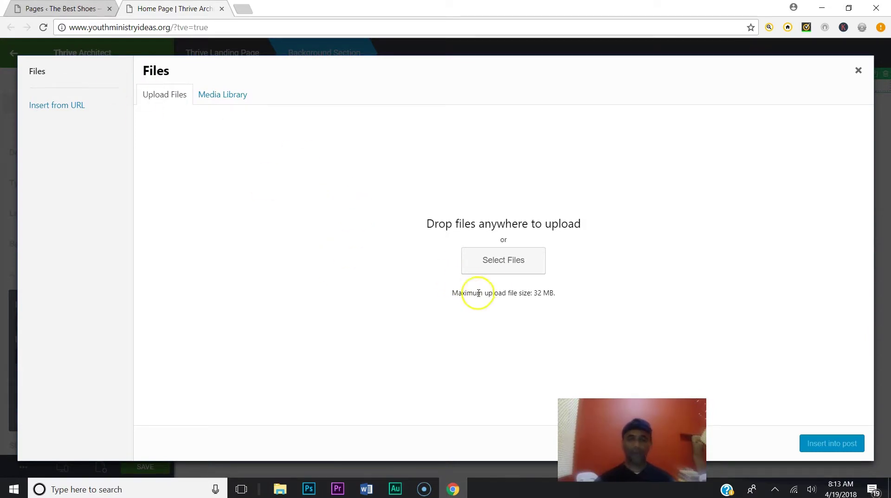
left_click(498, 271)
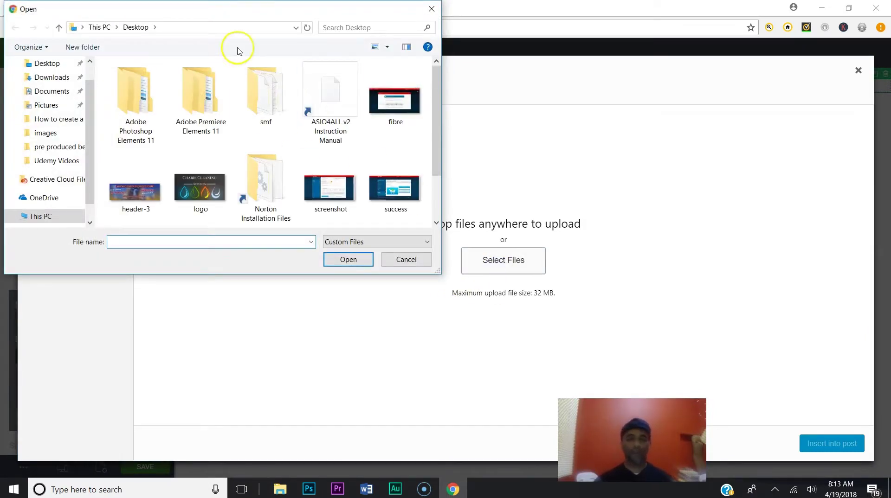
left_click(57, 197)
double_click(157, 158)
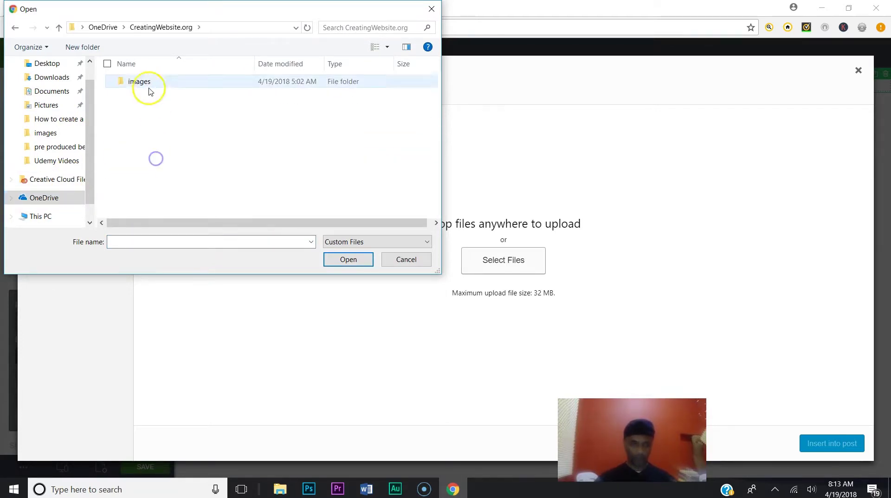
double_click(147, 83)
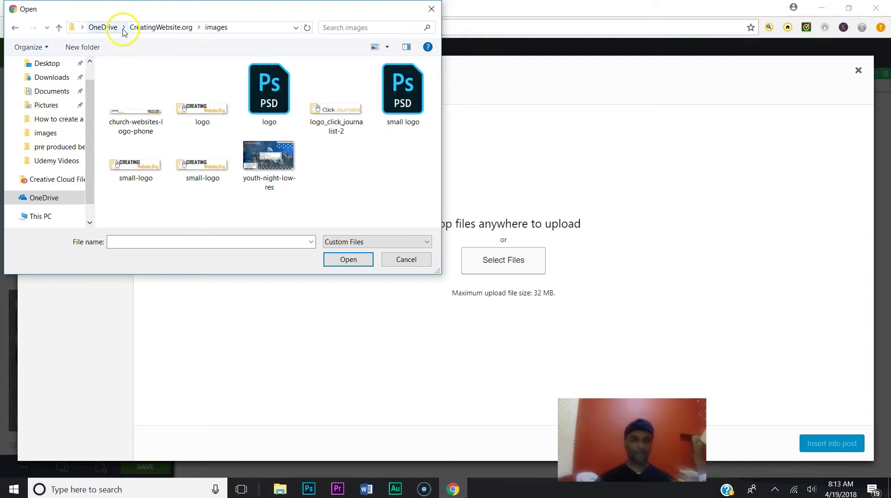
left_click(147, 28)
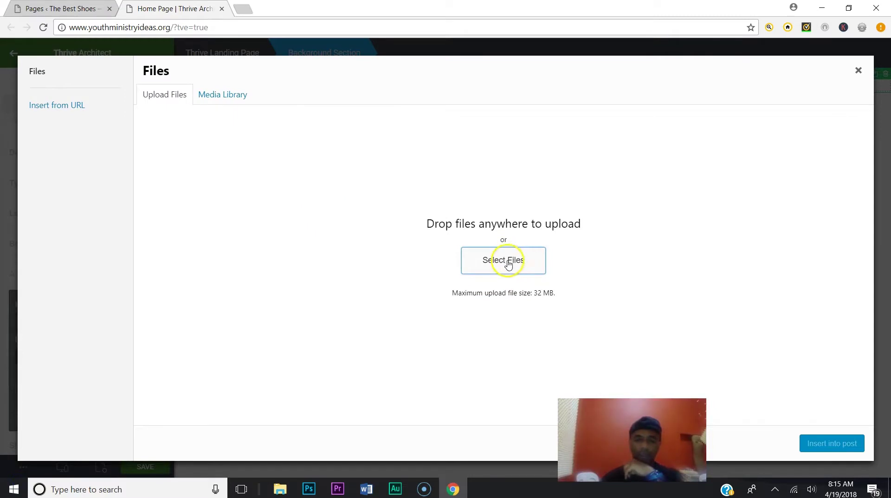
Step: Upload background-2400-X-1300 from the website folder inside pastordre.com on OneDrive
left_click(506, 260)
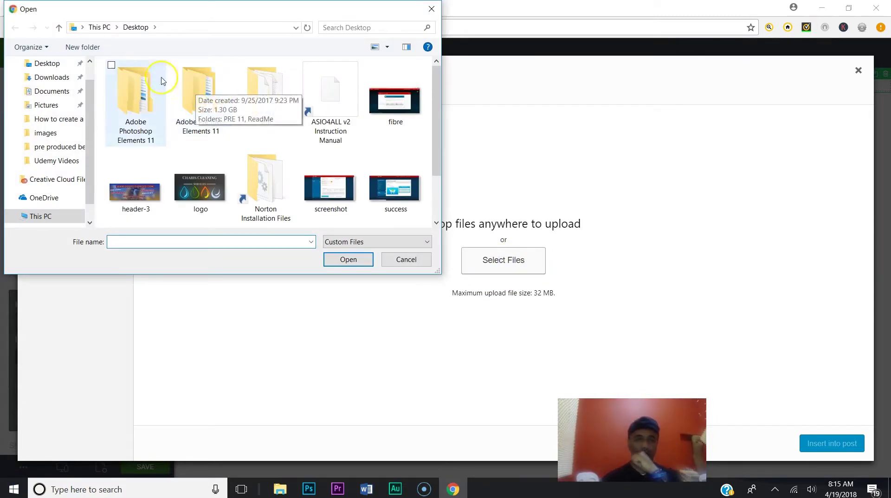
left_click(56, 199)
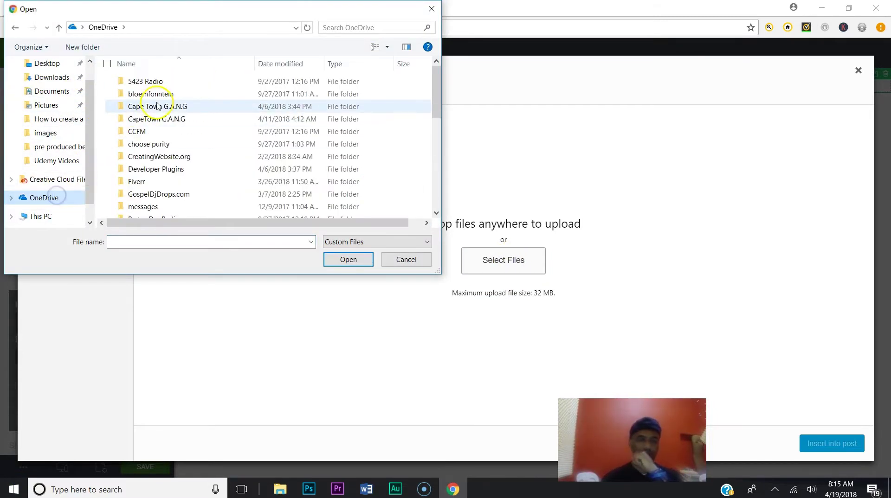
scroll(162, 160, "down", 2)
scroll(163, 160, "down", 1)
double_click(156, 134)
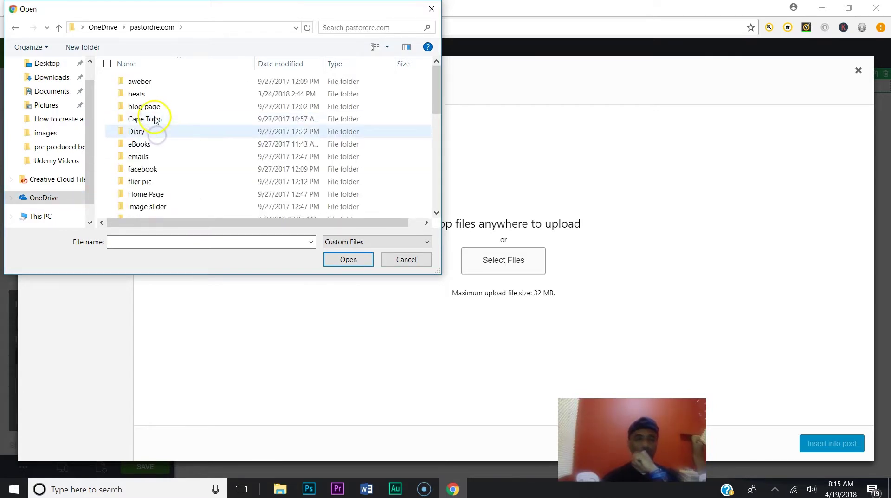
scroll(156, 139, "down", 3)
scroll(157, 148, "down", 5)
double_click(158, 138)
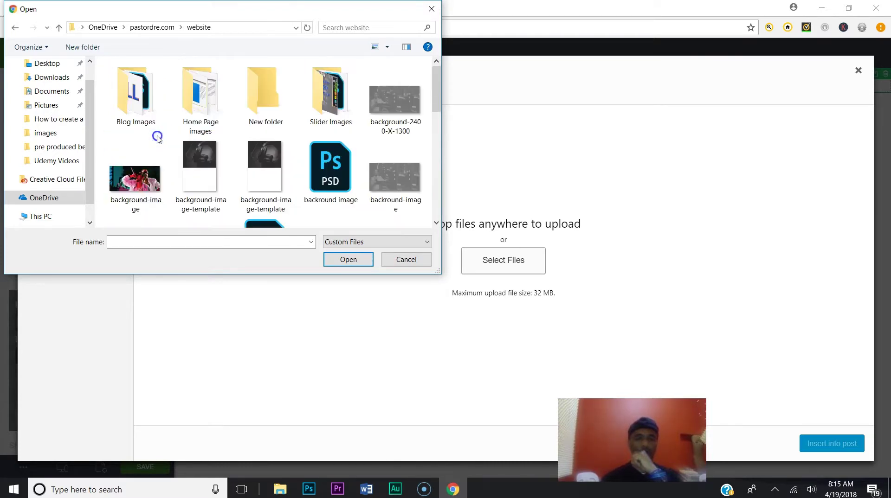
double_click(393, 111)
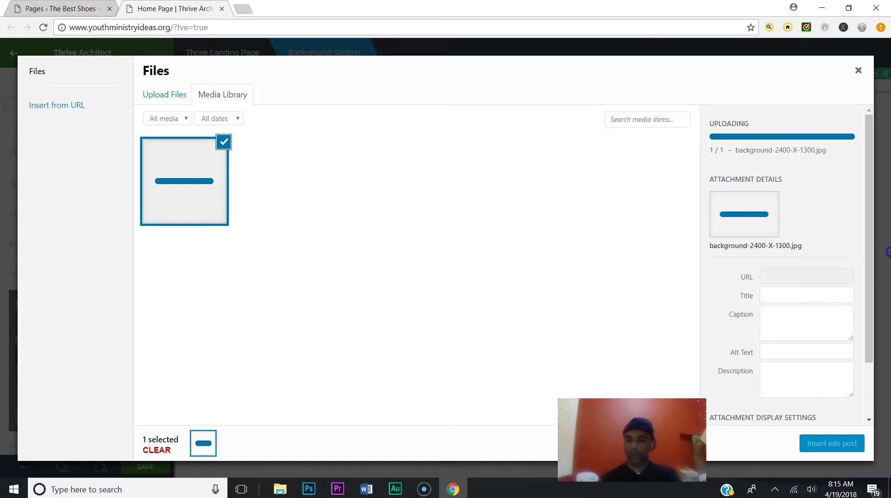
Step: Insert the uploaded image at Full Size – 2400 × 1300 and apply it as the section's background
left_click_drag(869, 204, 876, 334)
left_click(808, 403)
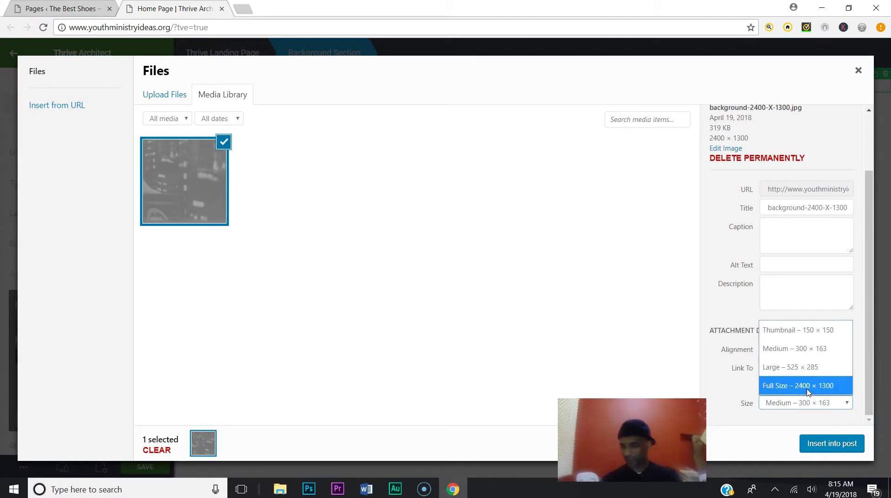
left_click(807, 386)
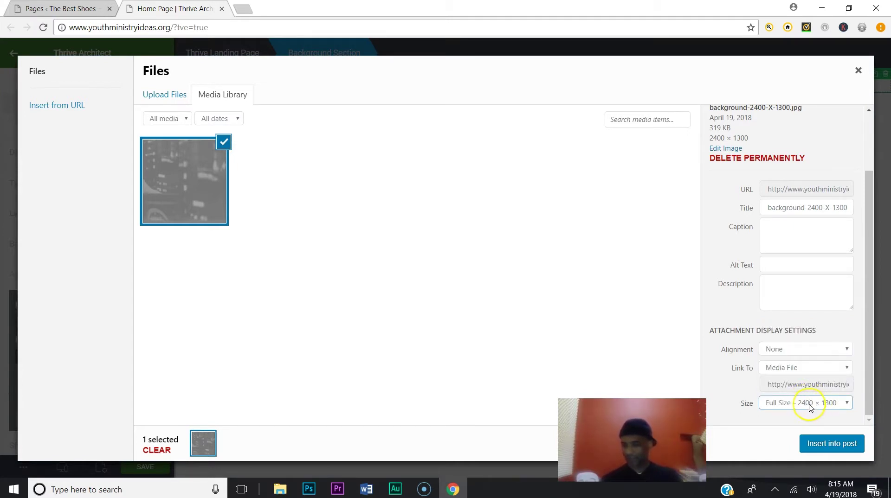
left_click(801, 404)
left_click(808, 389)
left_click(830, 442)
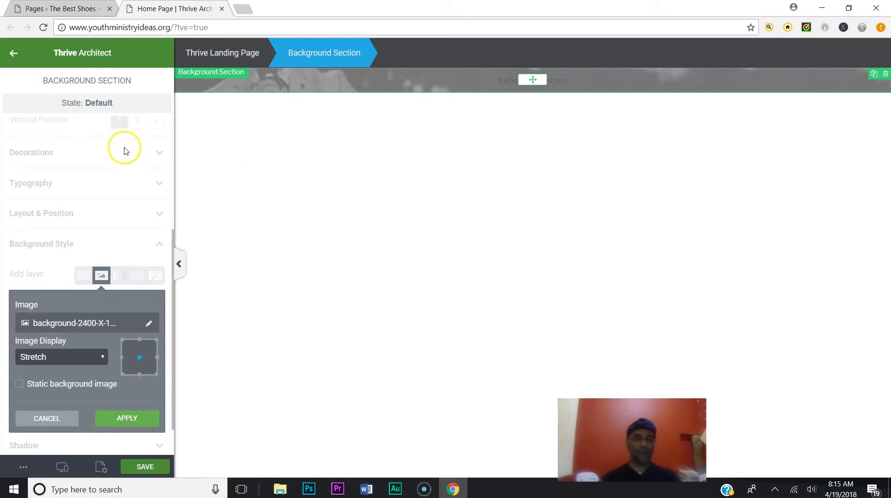
left_click(127, 418)
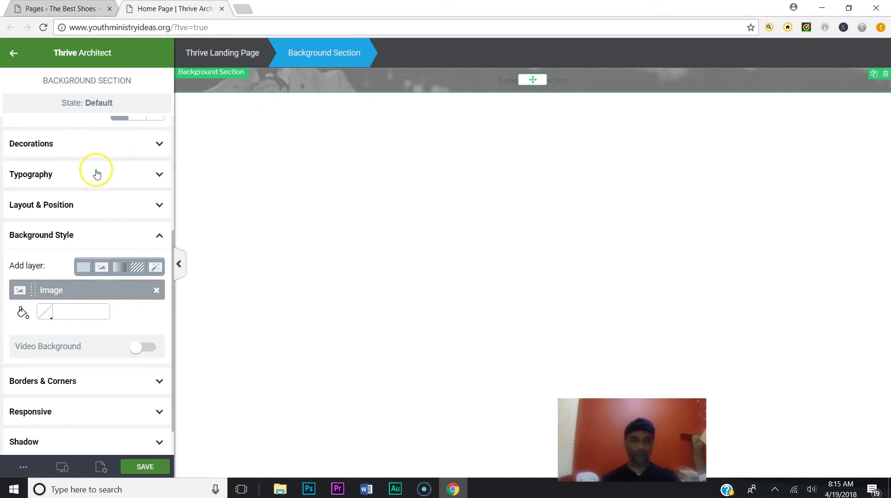
Step: Set the background section's minimum height to 591 px
left_click(92, 205)
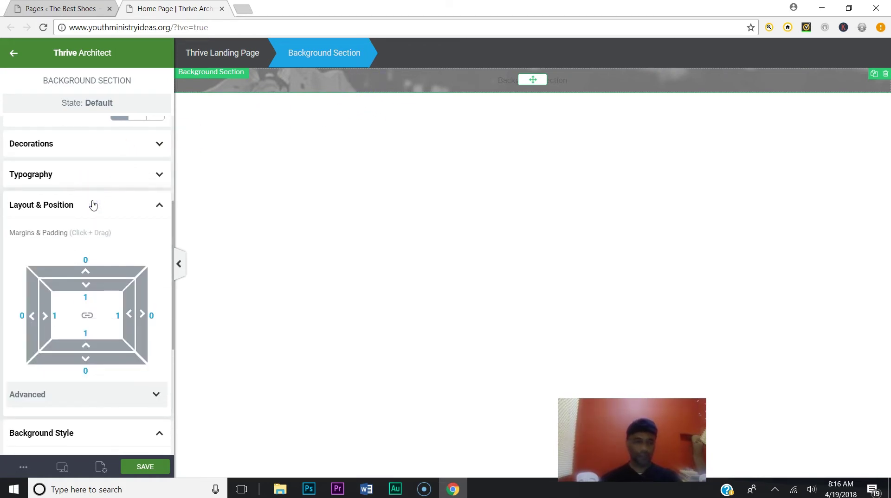
left_click(93, 205)
left_click(85, 237)
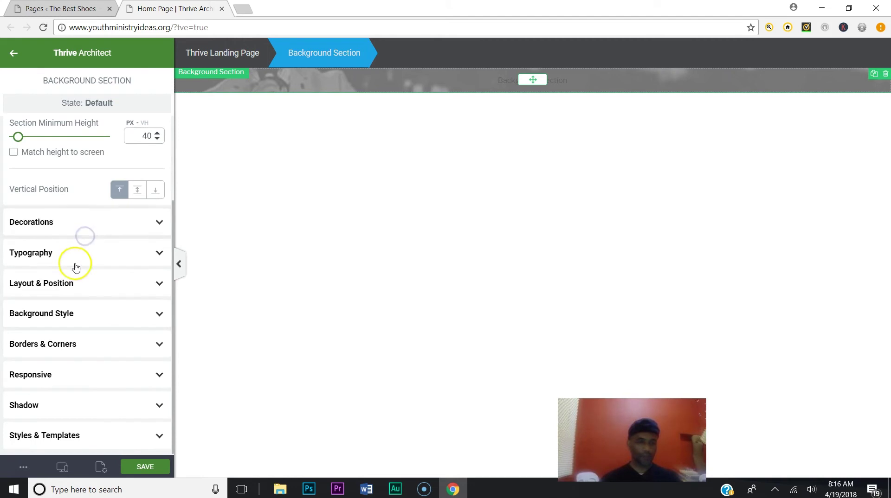
scroll(82, 139, "up", 3)
left_click(121, 136)
left_click(116, 136)
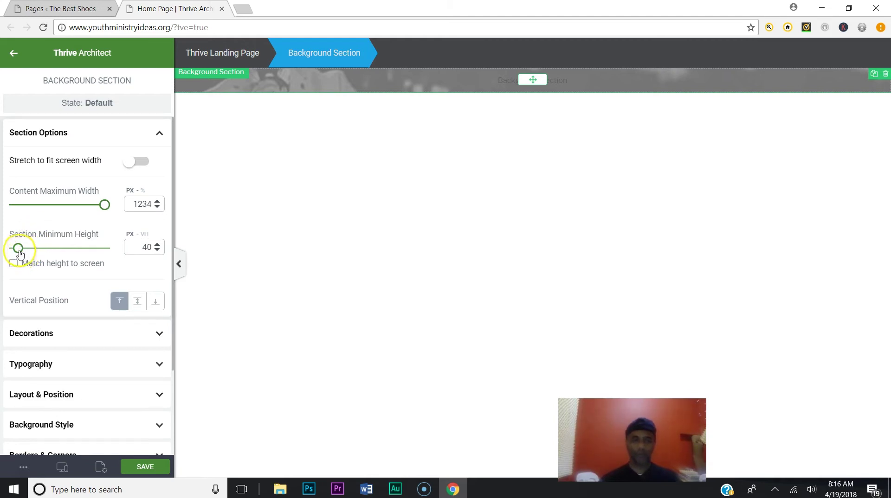
left_click_drag(19, 253, 68, 254)
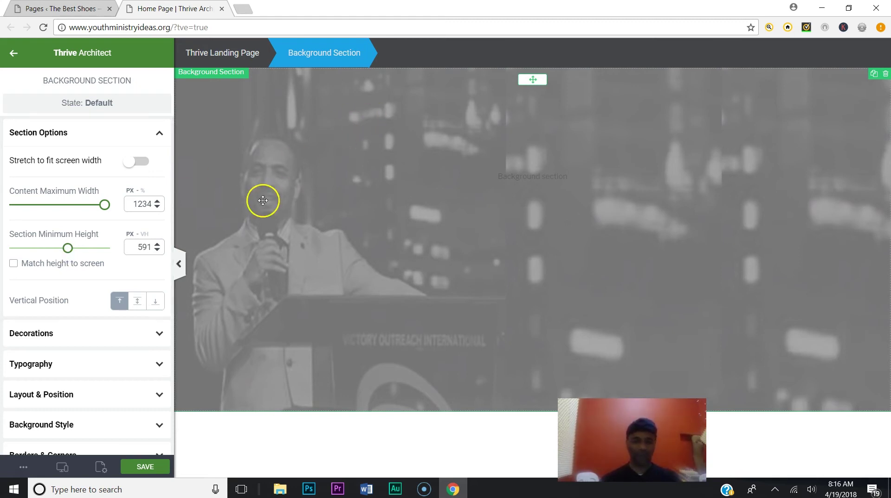
Step: Save the changes to the Home Page and open the editor's additional page options
left_click(144, 467)
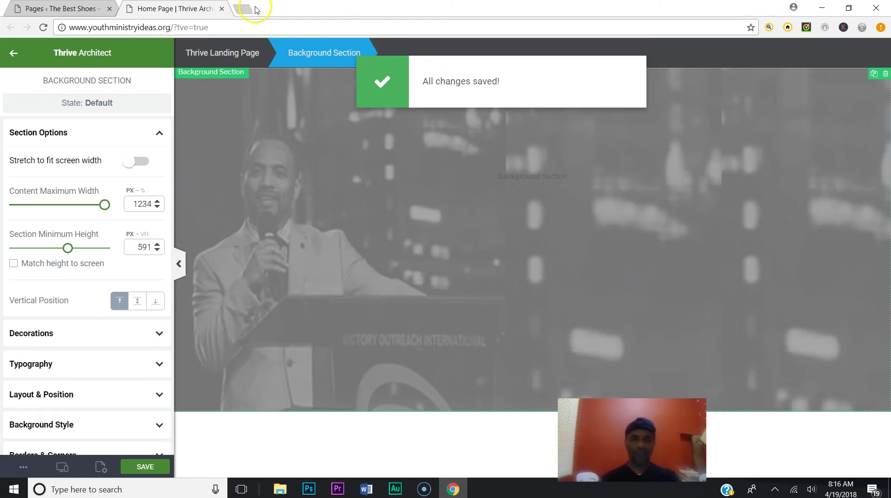
left_click(23, 467)
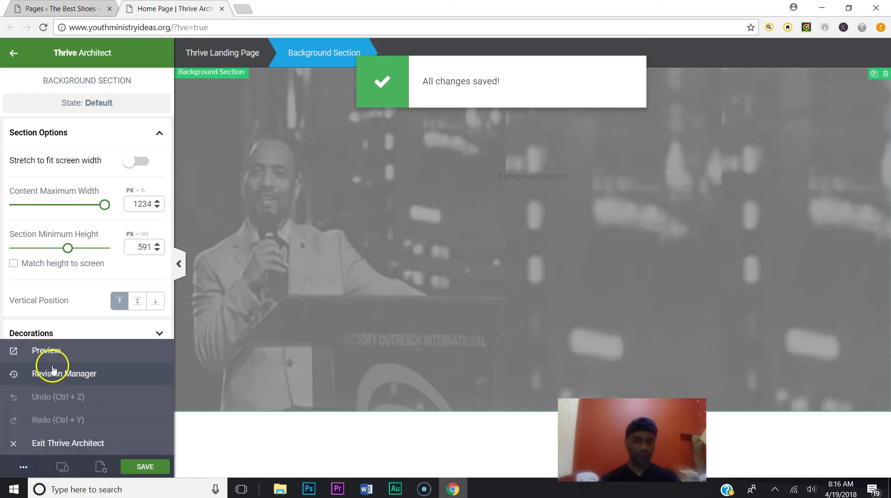